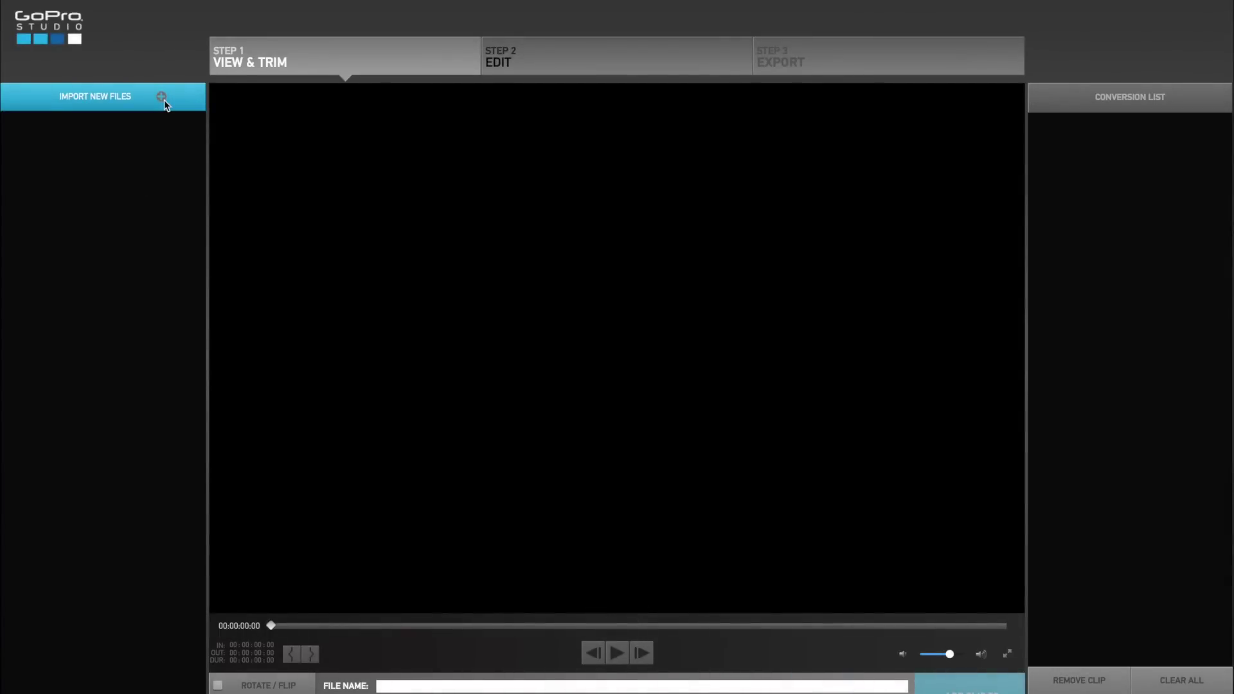
# Import GOPR0607.MP4 from the HERO5 Black 1 folder.
pyautogui.click(162, 97)
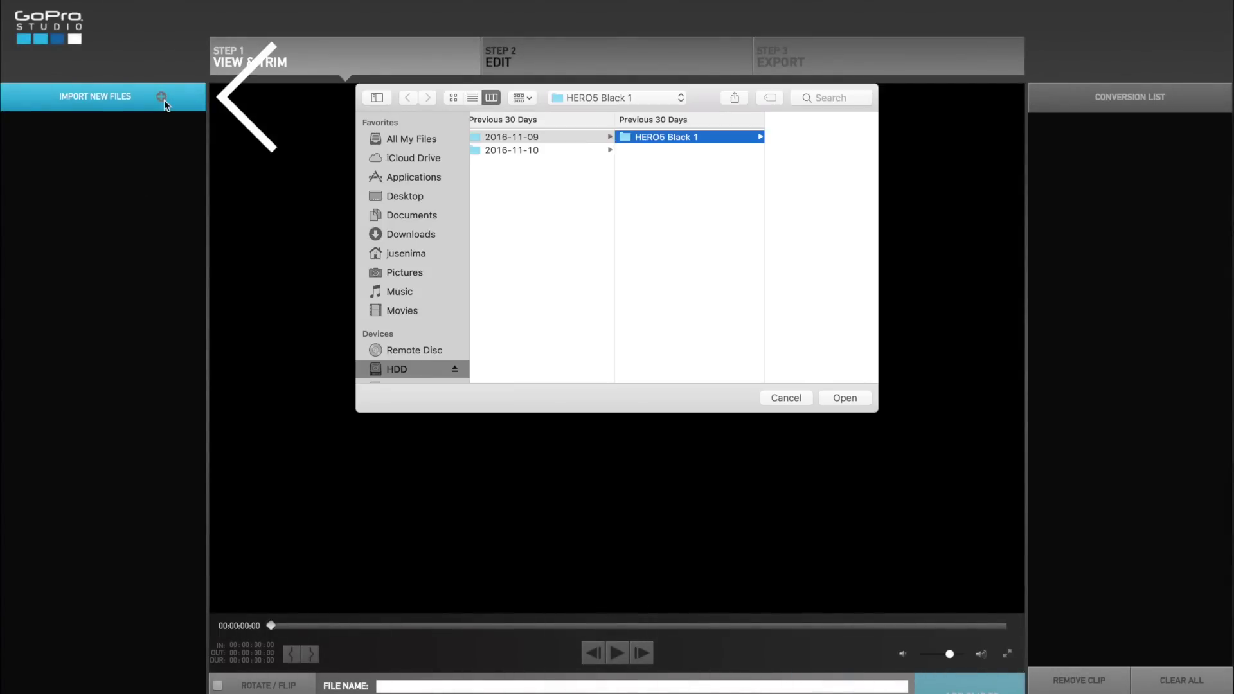
pyautogui.click(819, 190)
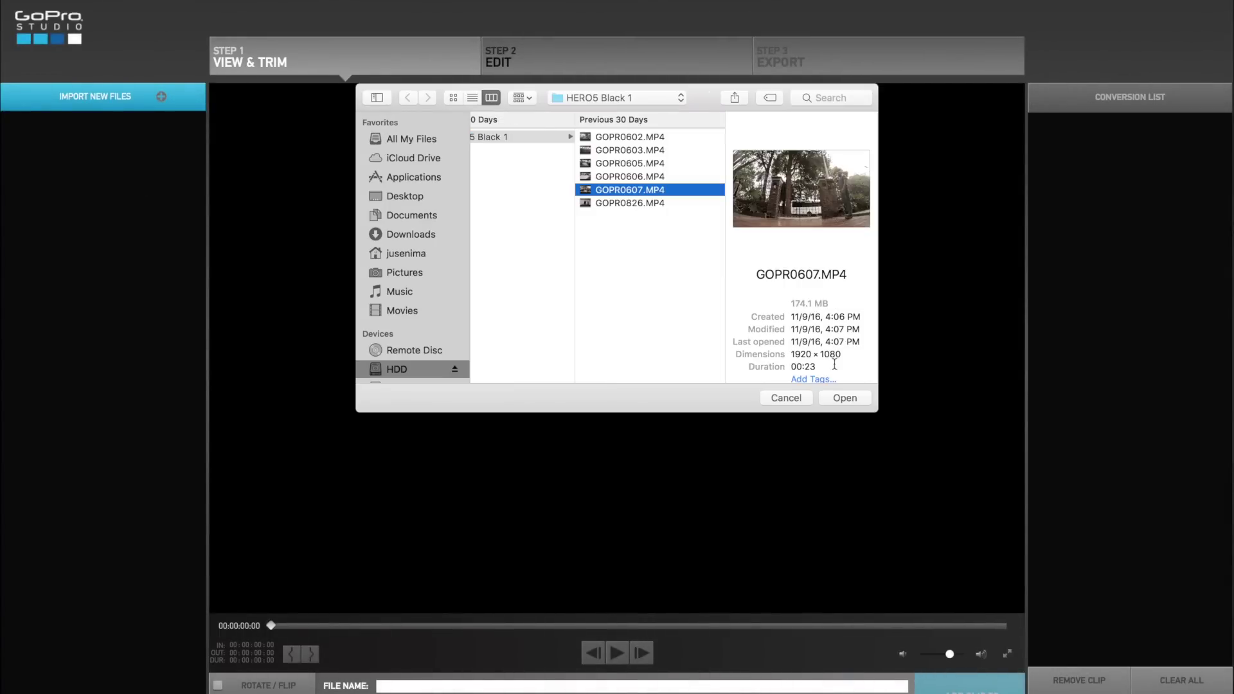
pyautogui.click(846, 399)
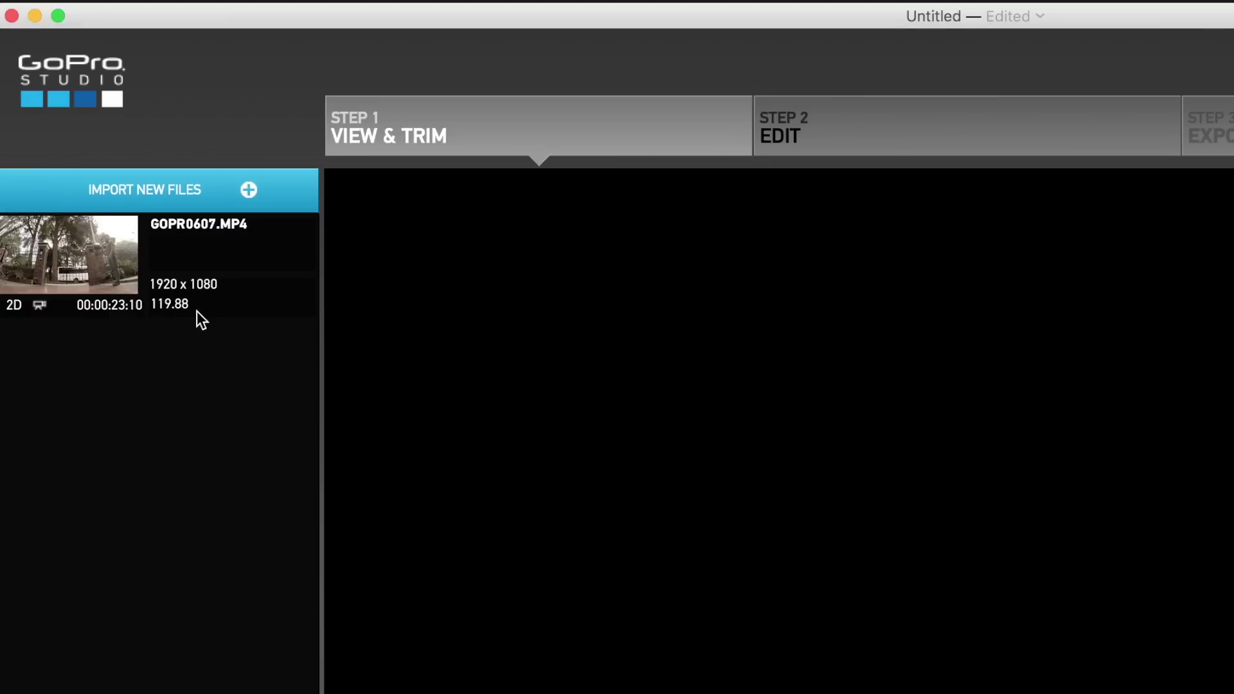
# Trim the imported GOPR0607 clip with an in point at 00:00:07:28 and an out point at 00:00:12:78.
pyautogui.click(197, 311)
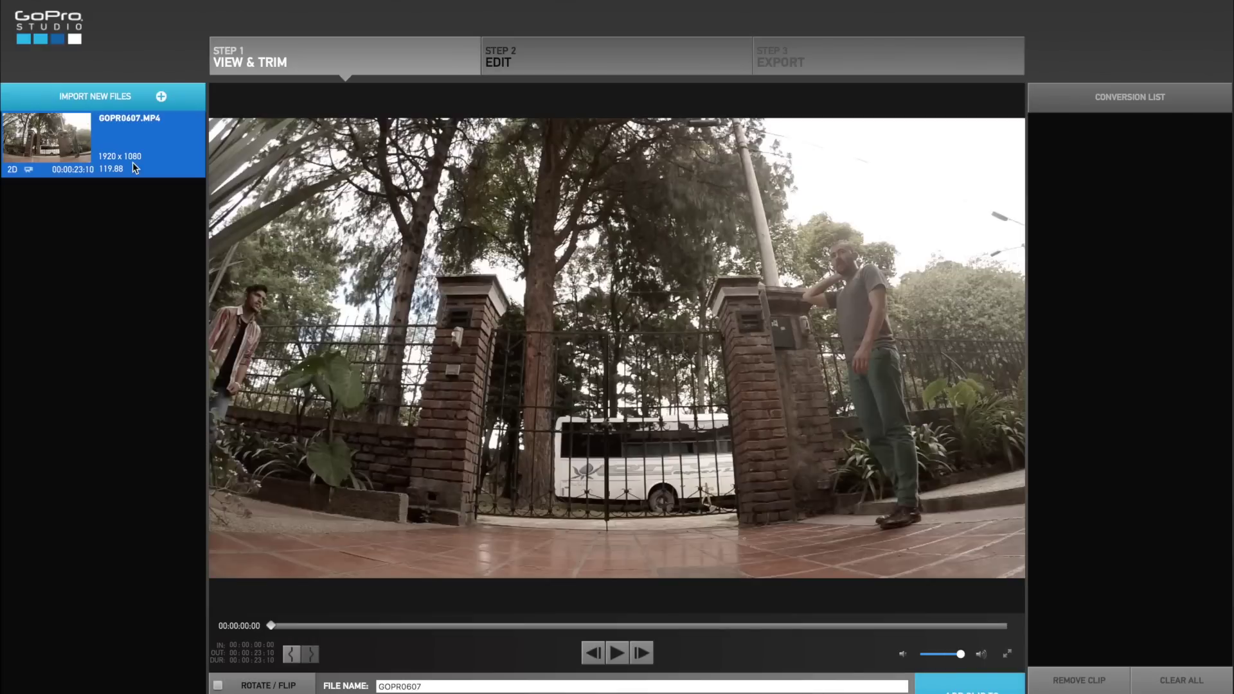
pyautogui.click(535, 626)
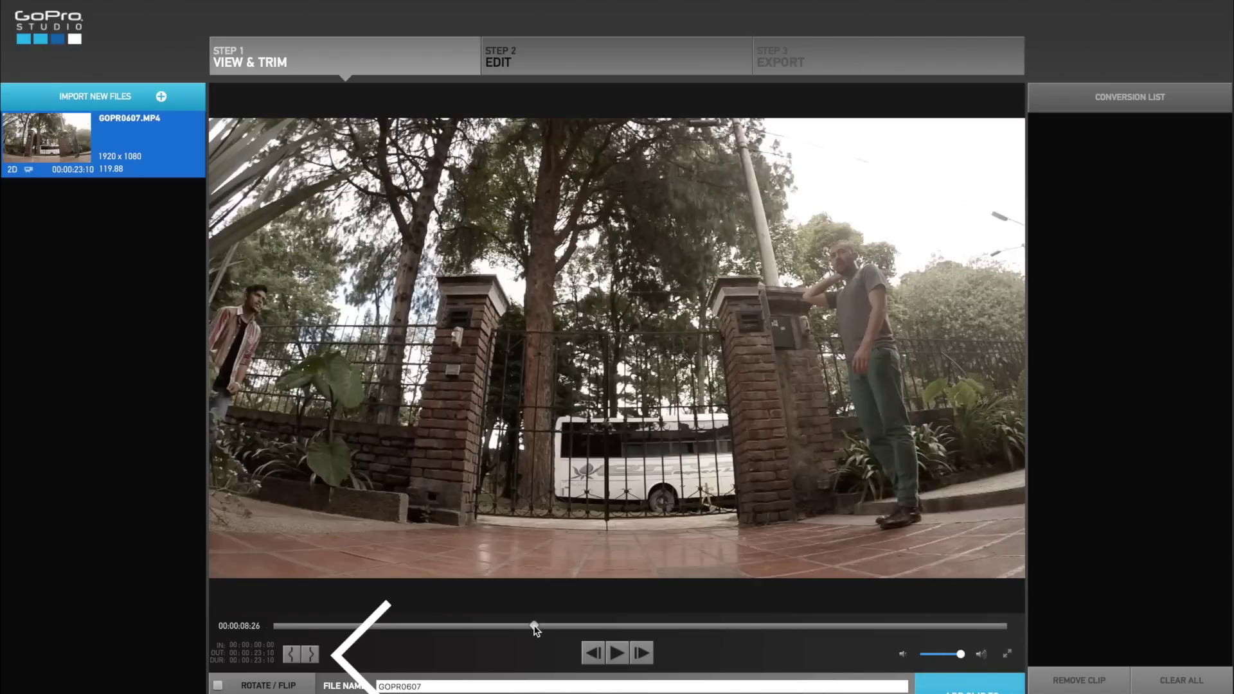
pyautogui.moveTo(535, 626); pyautogui.dragTo(675, 626)
pyautogui.press('i')
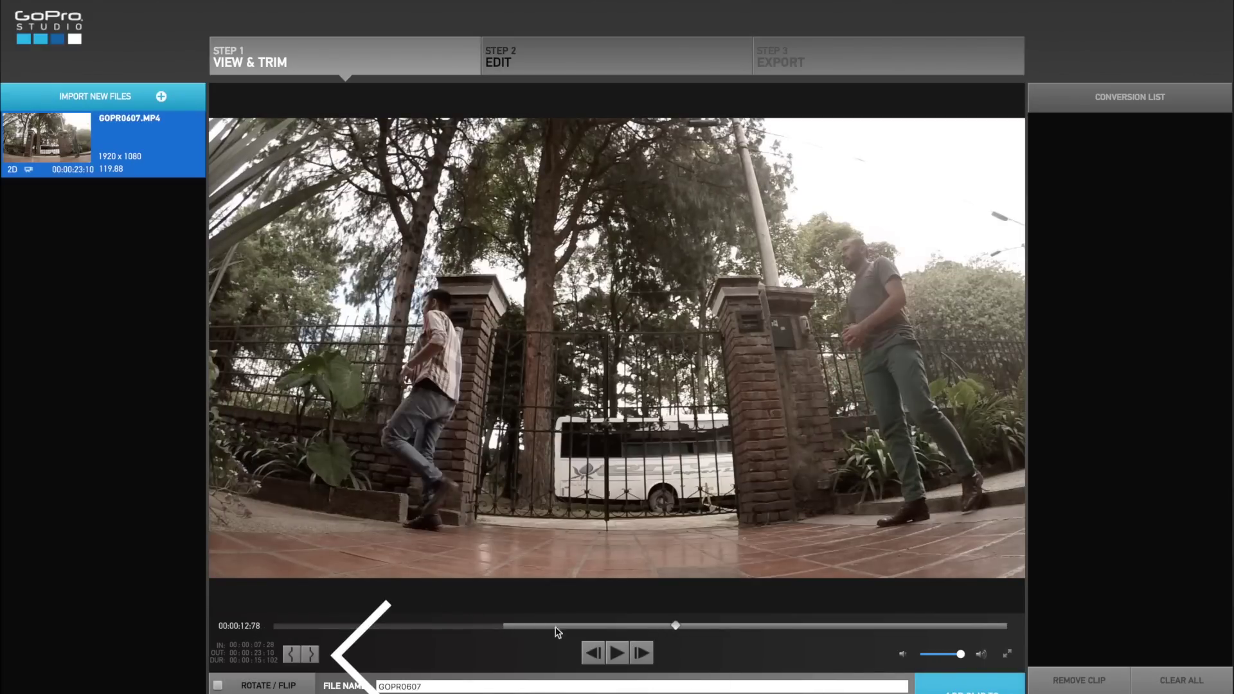
pyautogui.press('o')
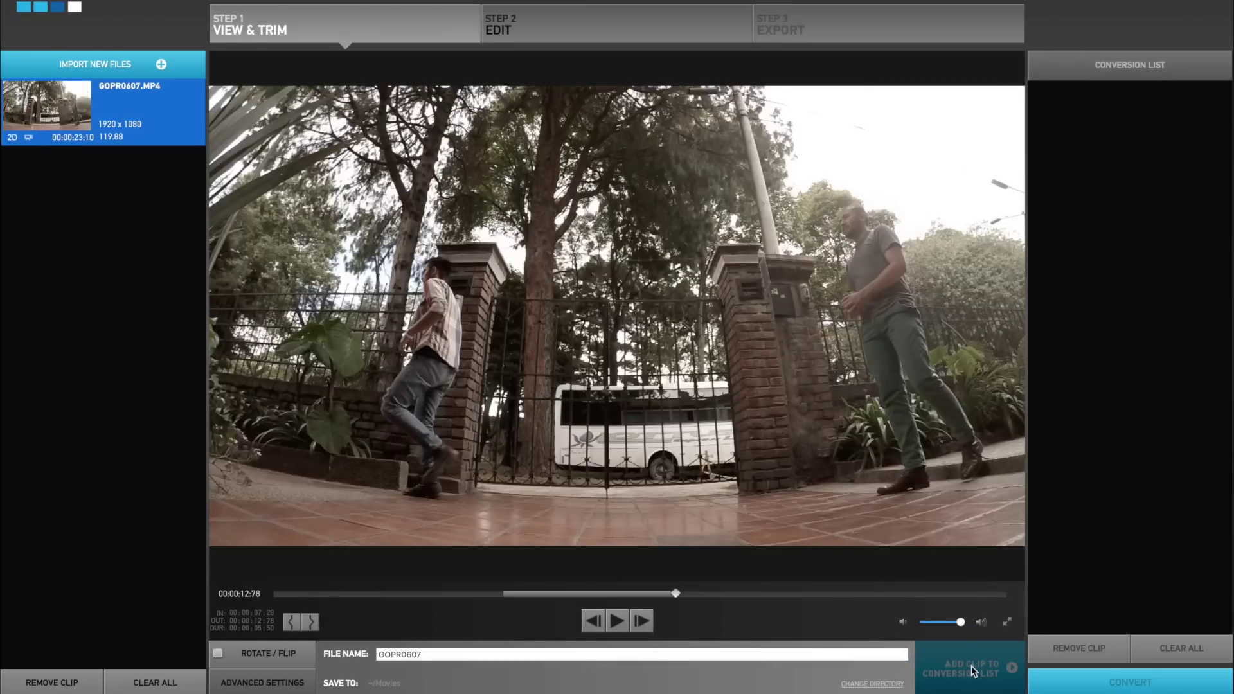
# Convert the trimmed clip through the conversion list and proceed to the editing stage.
pyautogui.click(970, 669)
pyautogui.click(1091, 685)
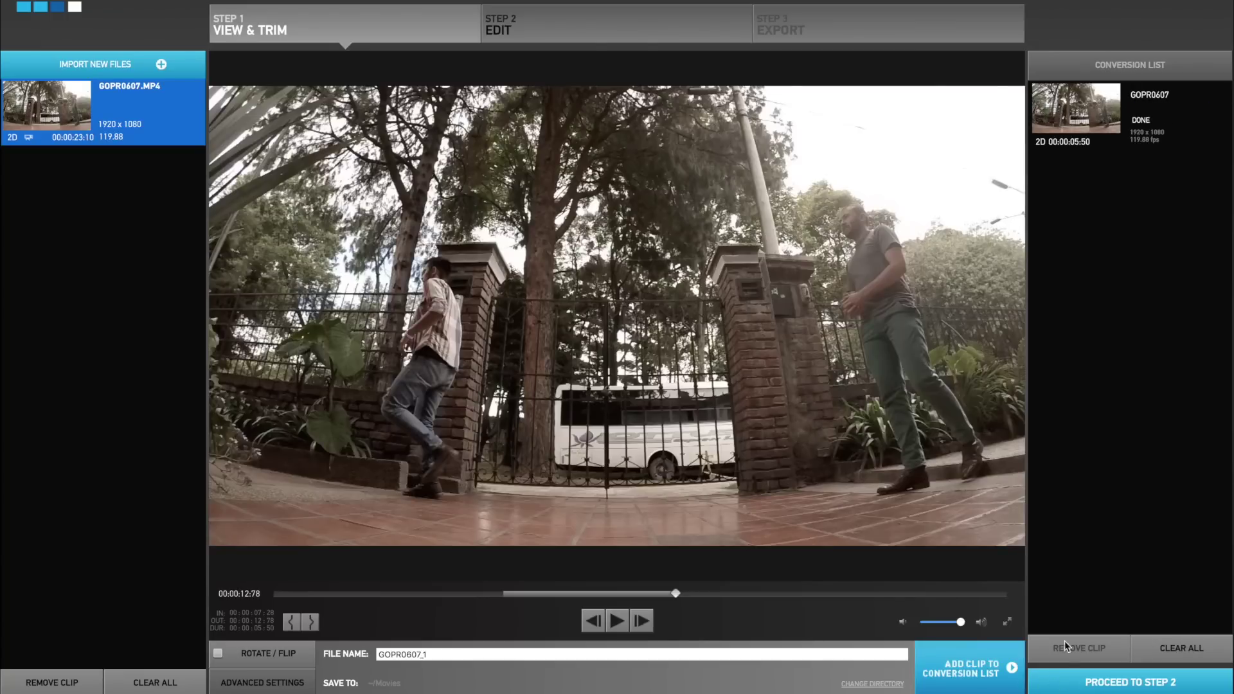
pyautogui.click(1107, 689)
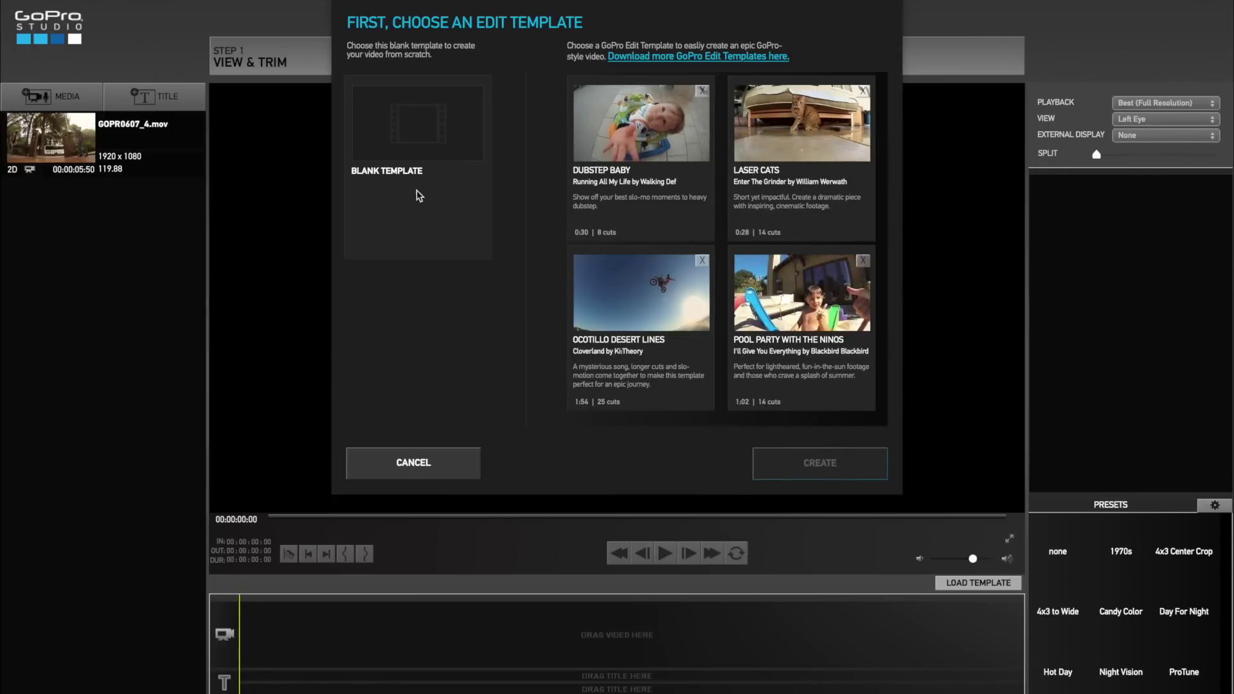
# Create an edit from the blank template and place the converted GOPR0607 clip at the start of the video track.
pyautogui.click(418, 152)
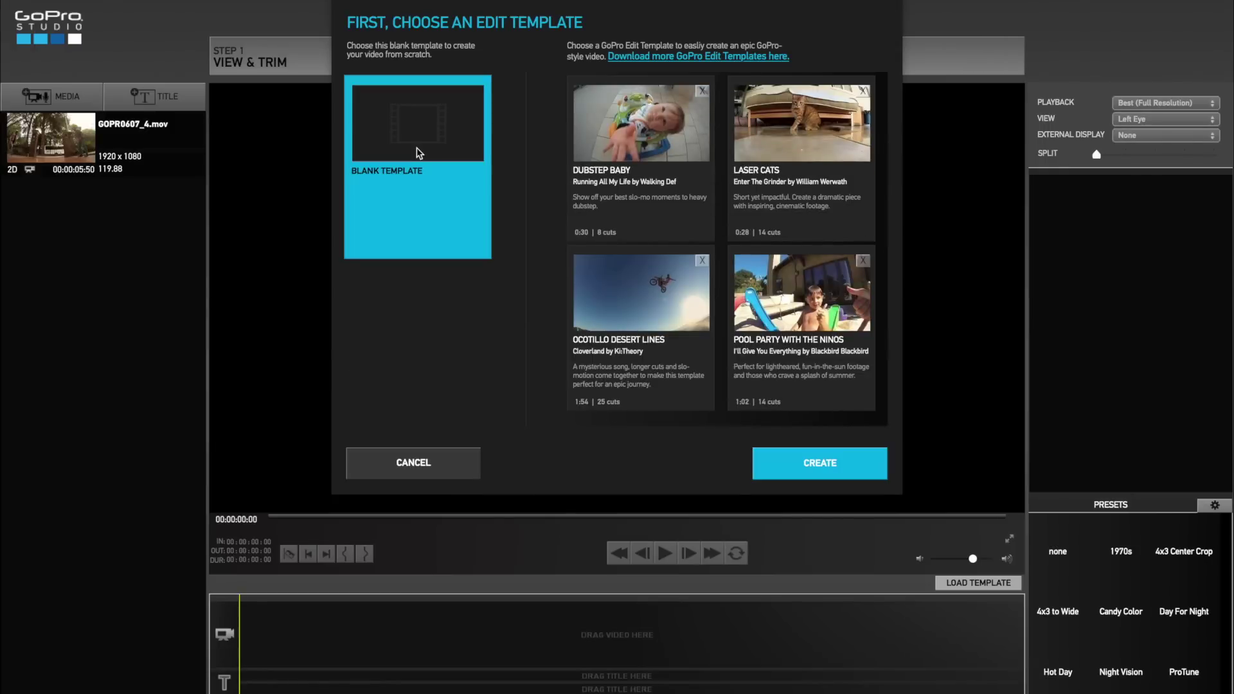
pyautogui.click(808, 463)
pyautogui.moveTo(66, 141); pyautogui.dragTo(314, 683)
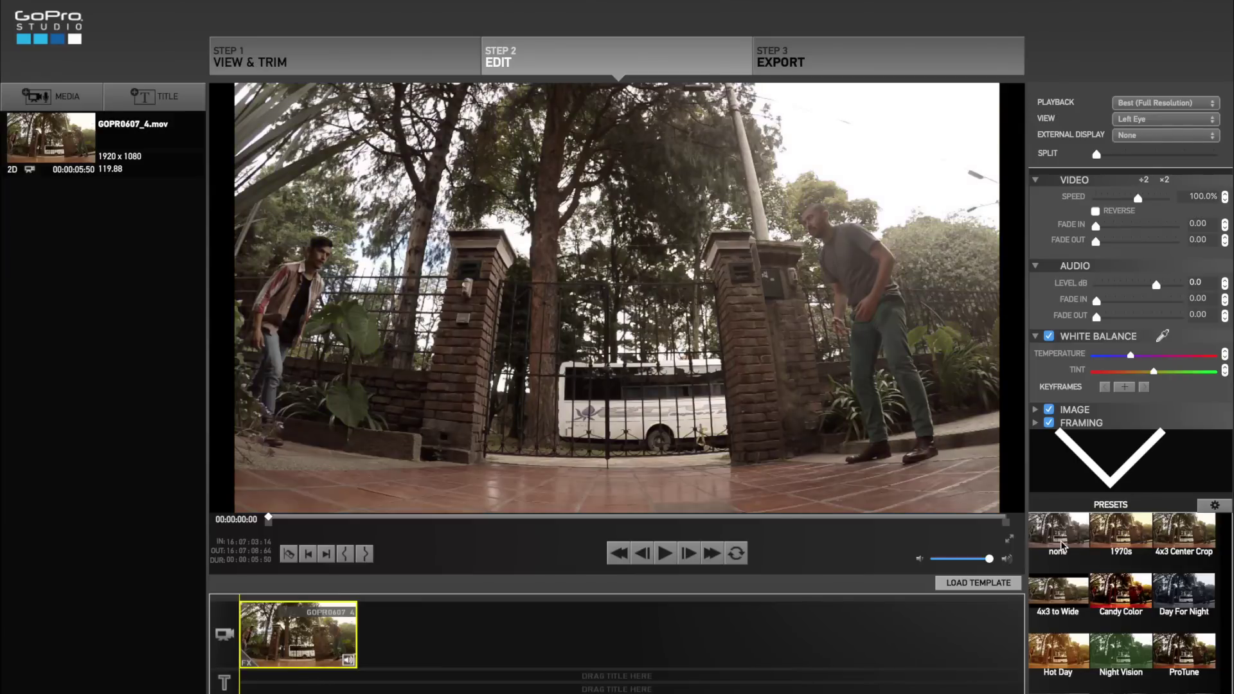
# Slow the timeline clip to 25% speed by halving it twice, and play it back to check the slow motion.
pyautogui.click(665, 553)
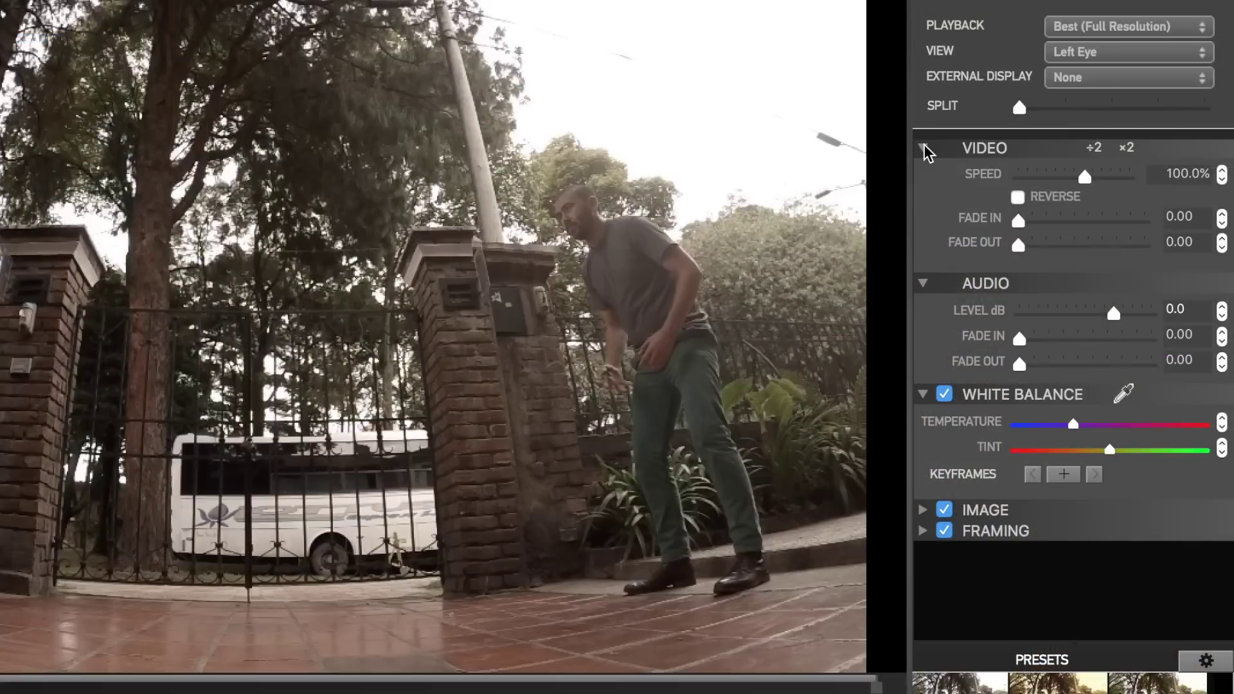
pyautogui.click(1035, 179)
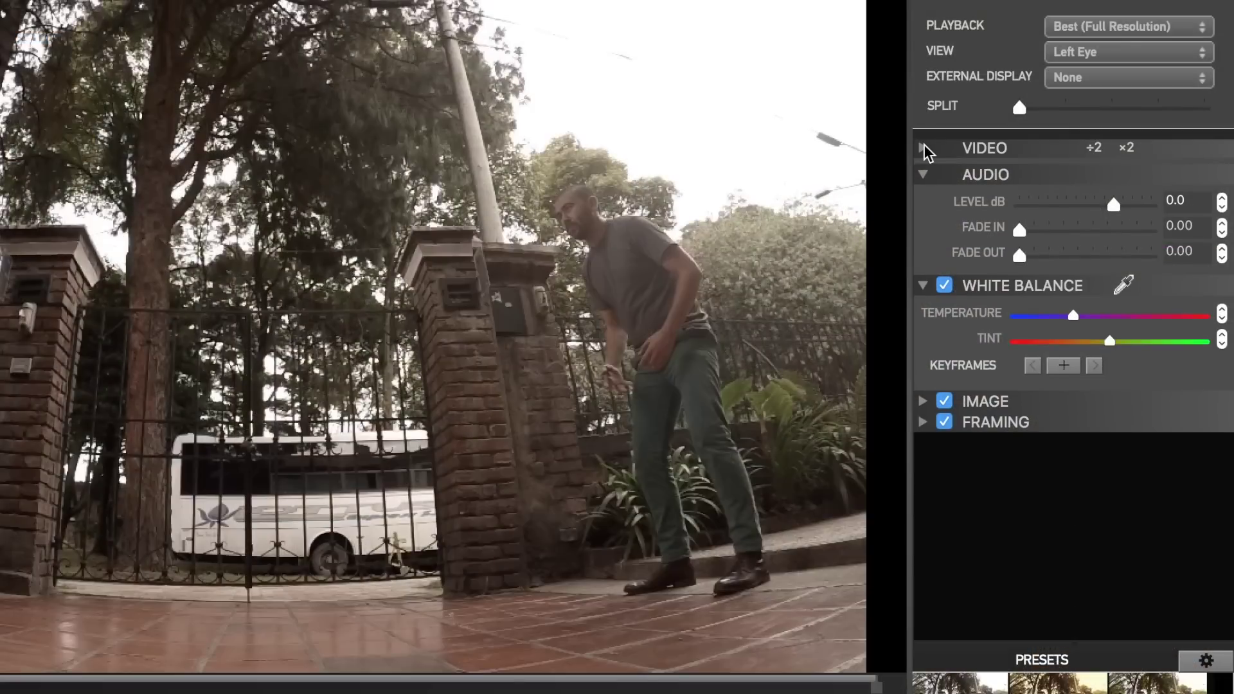
pyautogui.click(925, 148)
pyautogui.click(1096, 149)
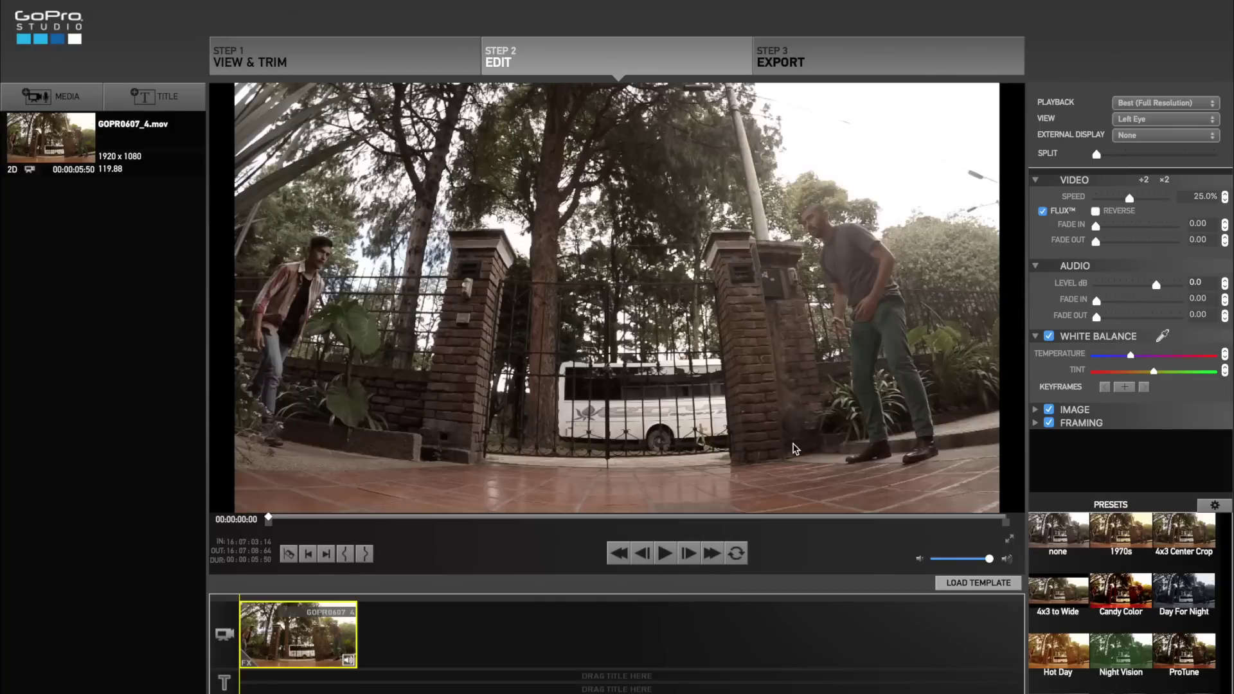
pyautogui.click(666, 554)
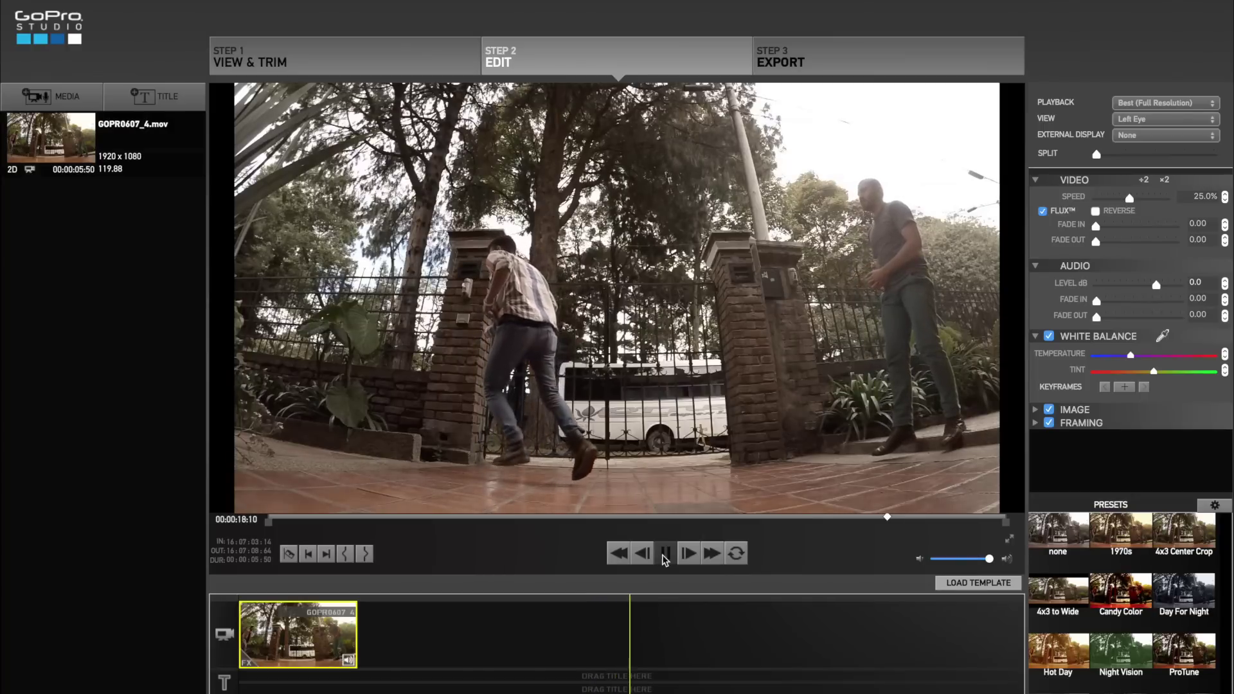
pyautogui.press('space')
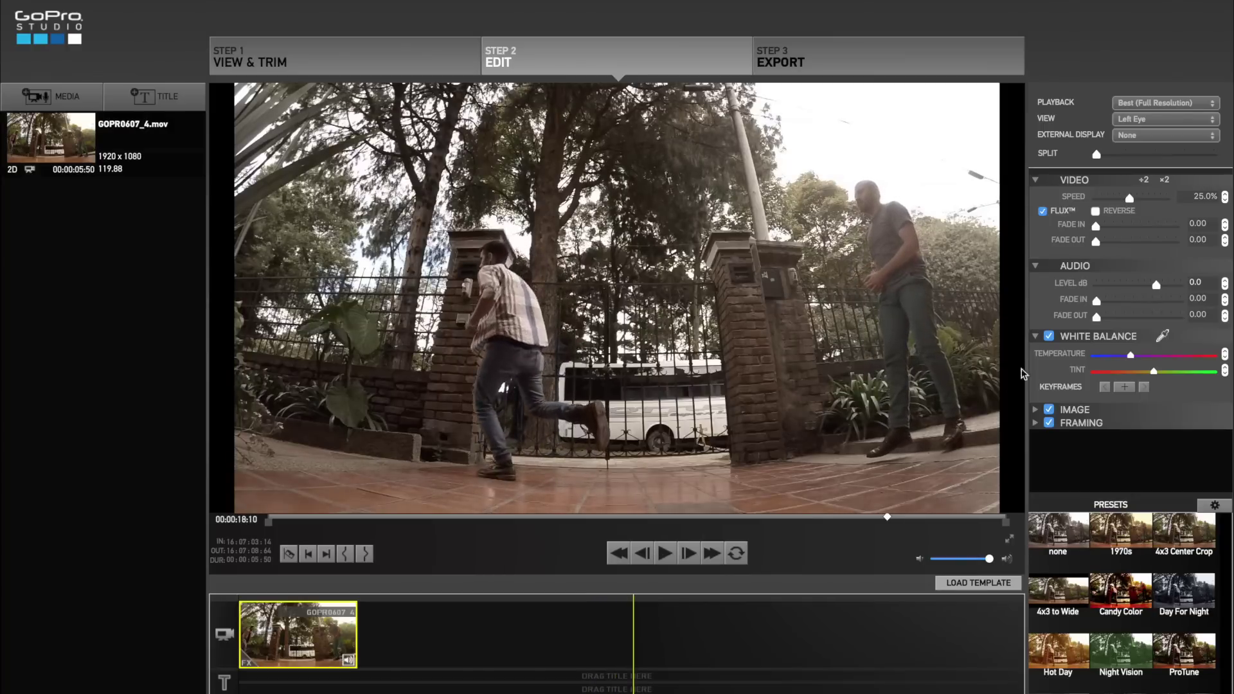
# Halve the clip's speed to 12.5% and play back the slower result.
pyautogui.click(1146, 182)
pyautogui.click(663, 556)
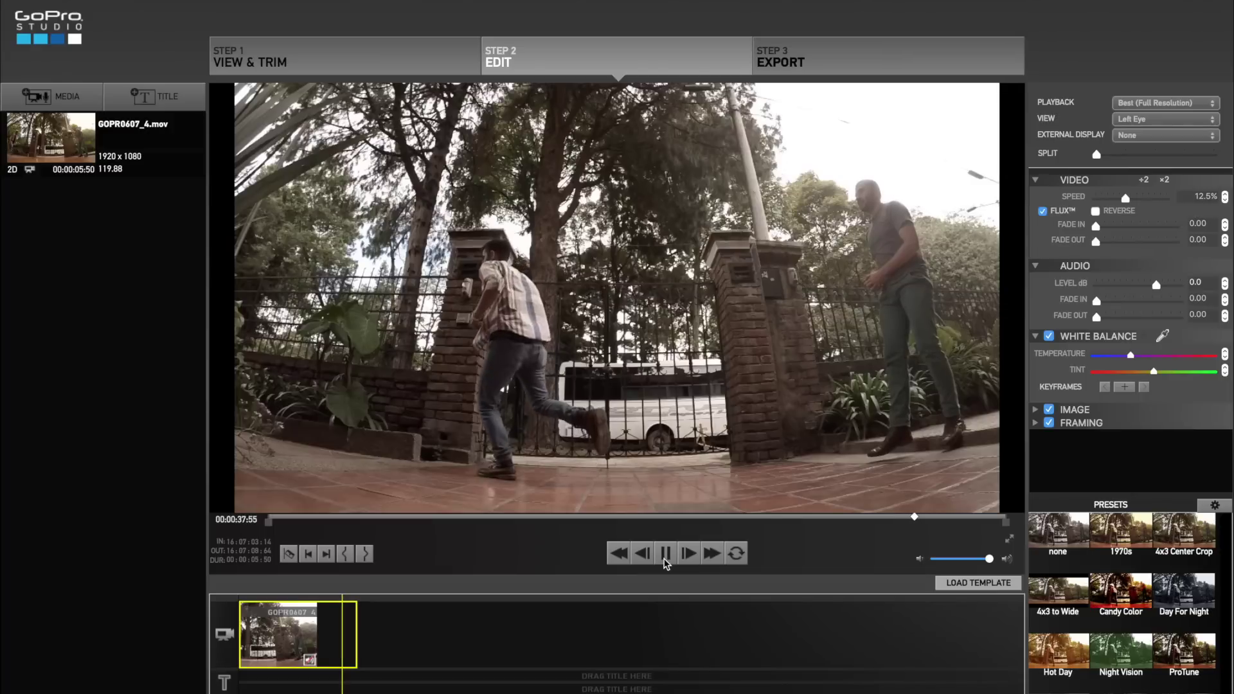
pyautogui.click(659, 560)
pyautogui.click(662, 557)
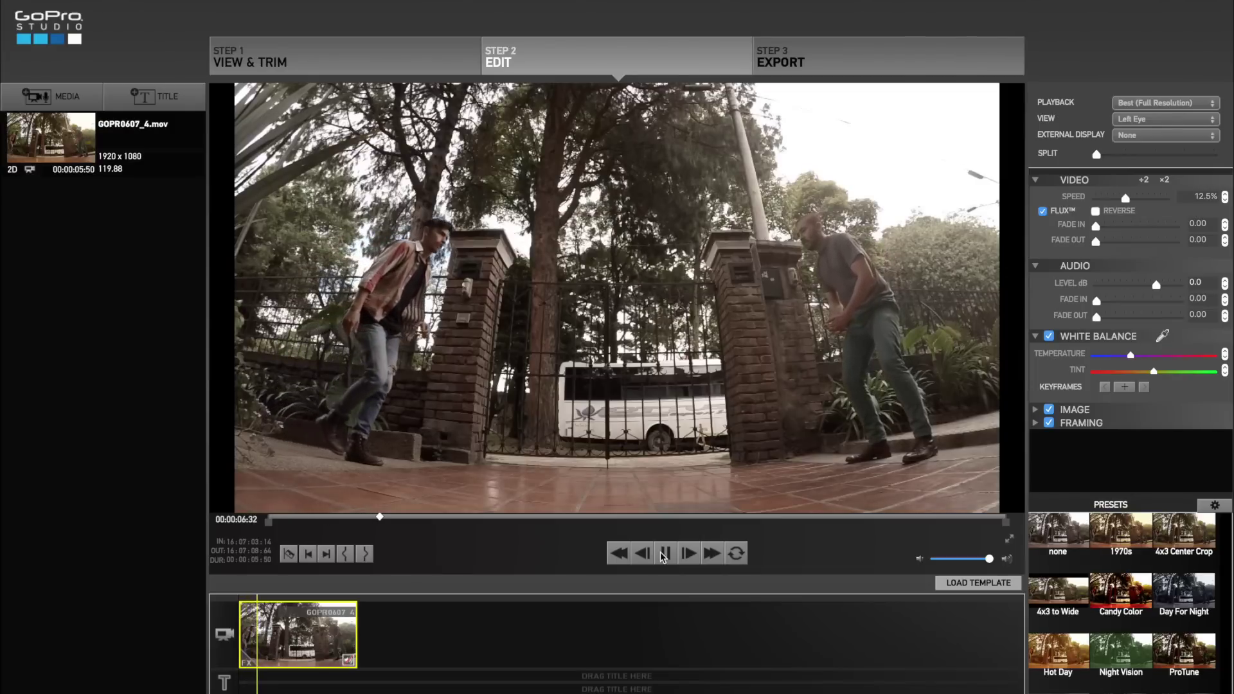
pyautogui.click(664, 553)
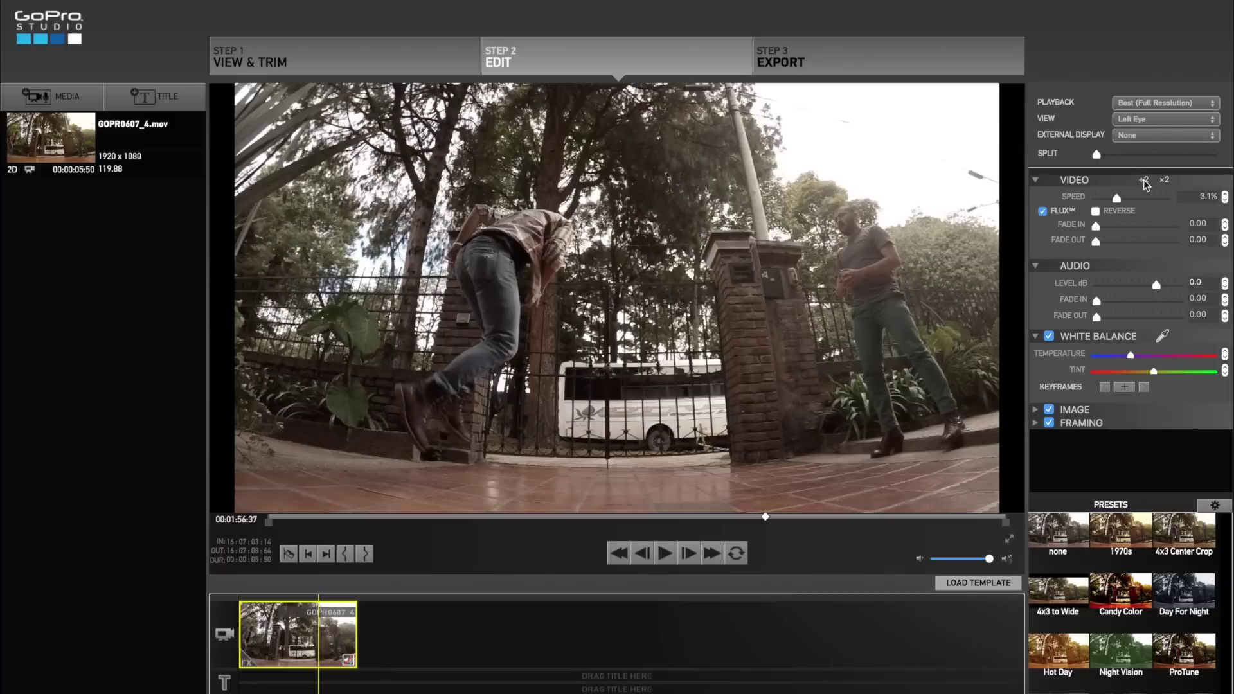
# Preview the clip at 3.1% speed and double the speed three times back up to 25%.
pyautogui.click(668, 554)
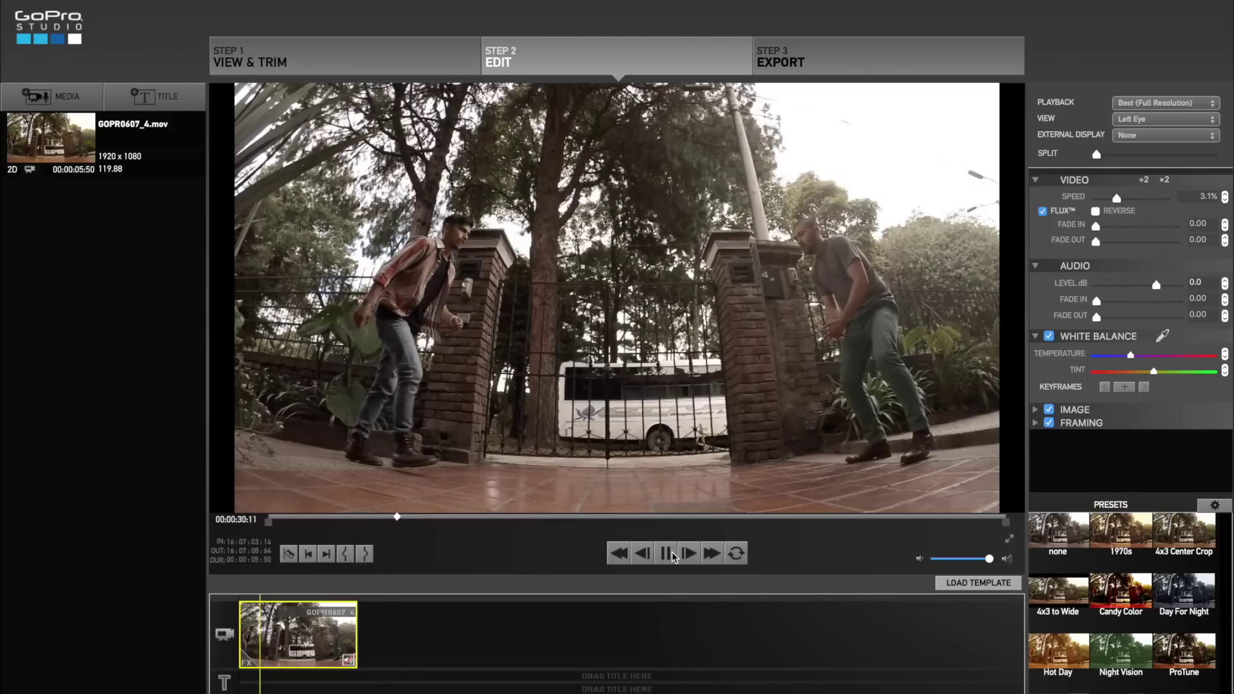
pyautogui.click(1165, 181)
pyautogui.click(1165, 181)
pyautogui.click(1165, 181)
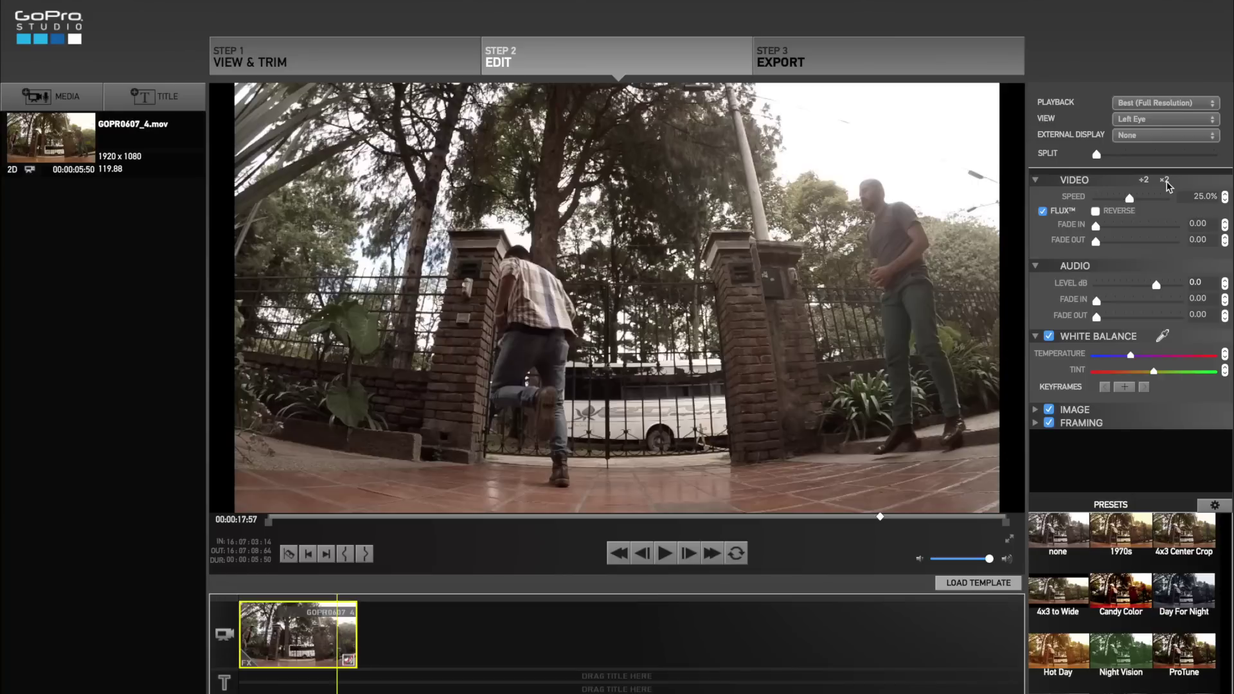
# Set up a video export named SlowMotion1 with the Pictures folder as its destination.
pyautogui.click(878, 57)
pyautogui.write('Slo')
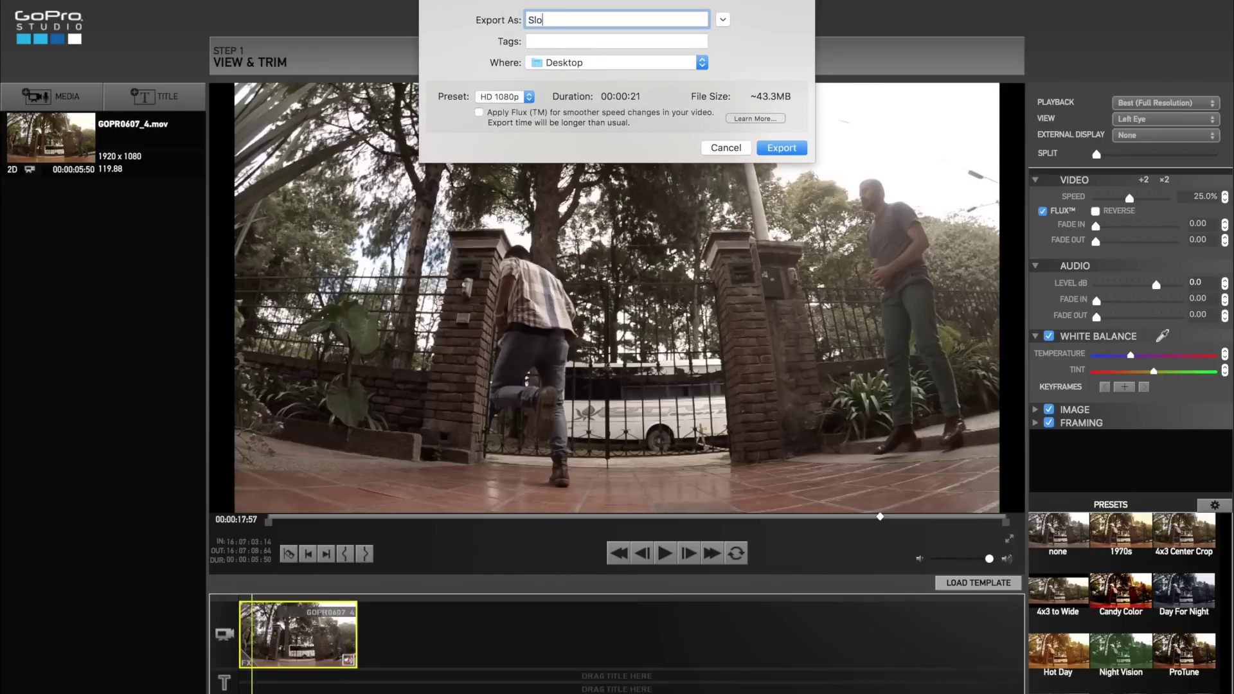
pyautogui.write('wMotion1')
pyautogui.click(559, 62)
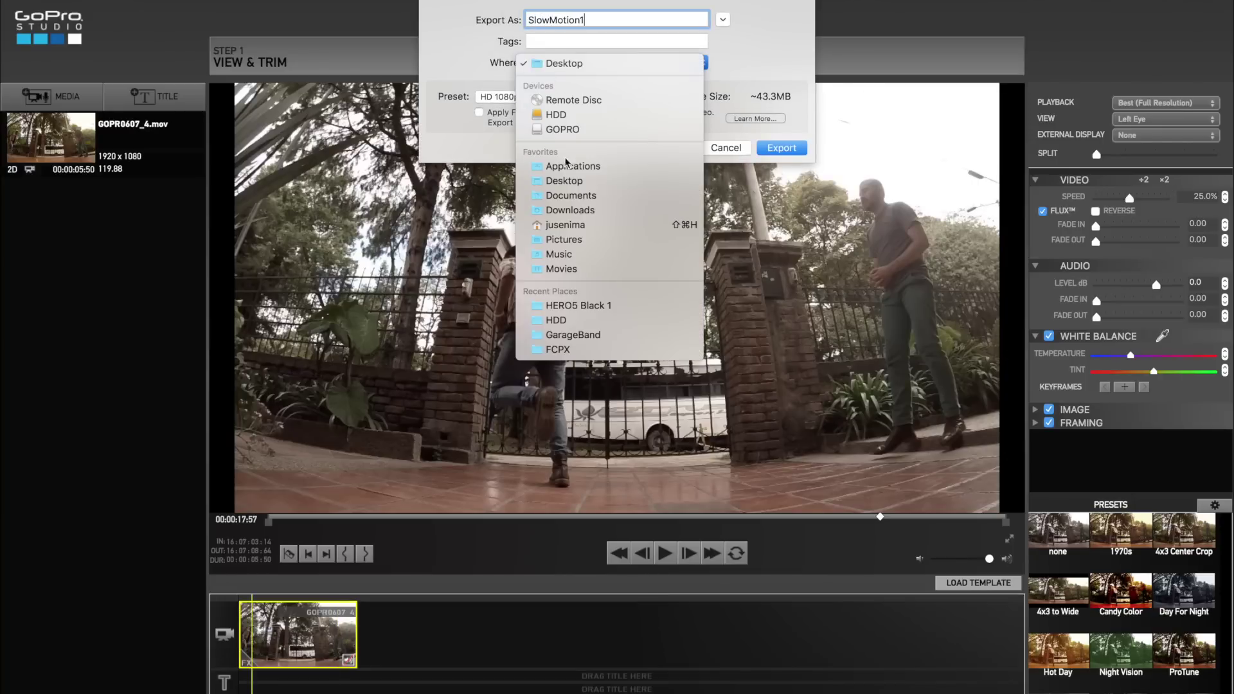
pyautogui.click(563, 239)
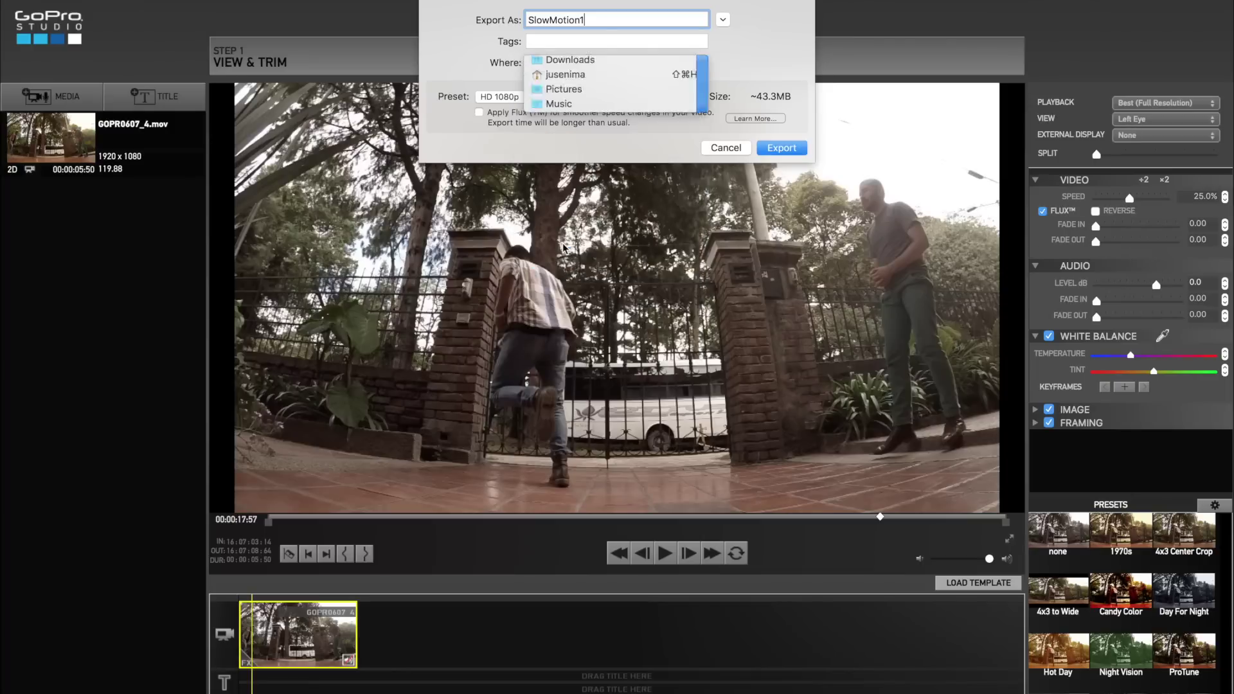
# Export the video using the HD 1080p preset with Flux applied for smoother speed changes.
pyautogui.click(495, 97)
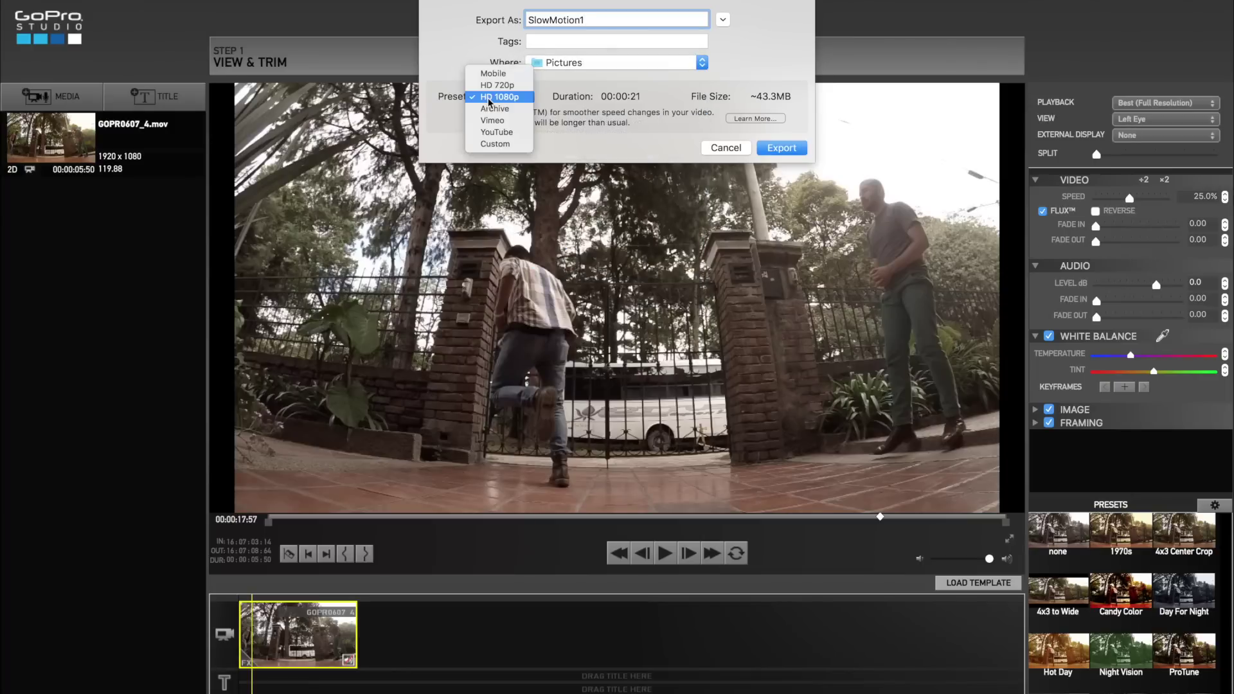
pyautogui.click(507, 100)
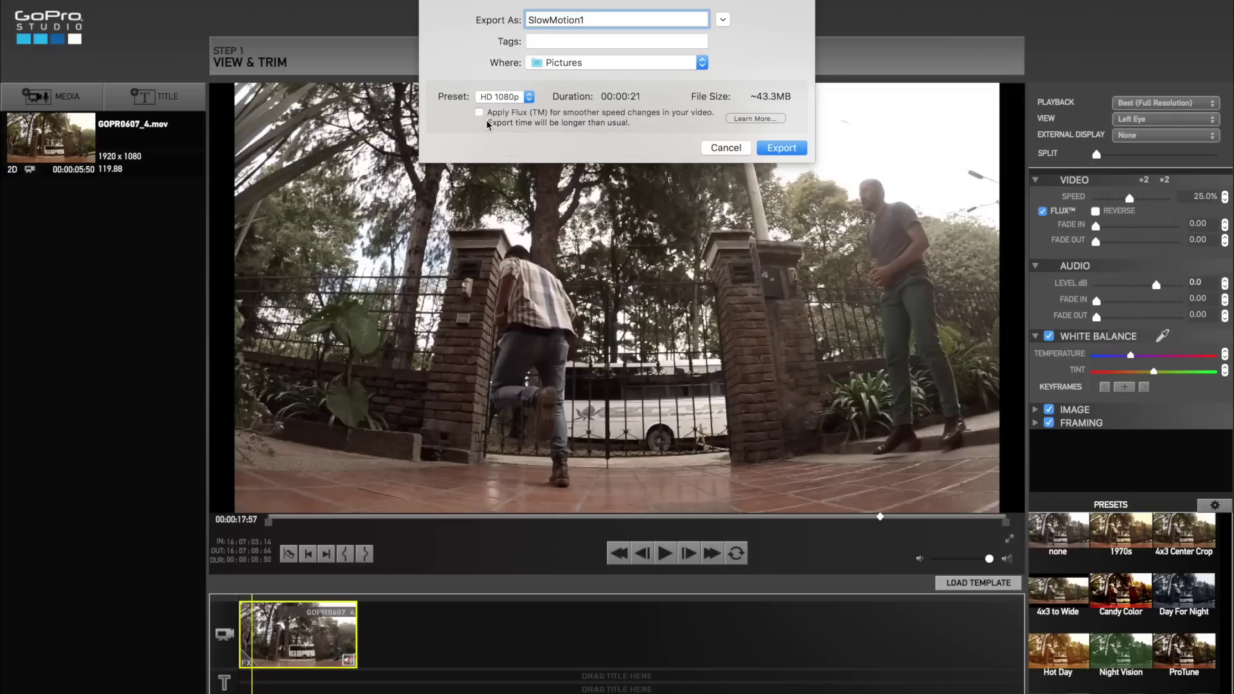
pyautogui.click(479, 112)
pyautogui.click(791, 150)
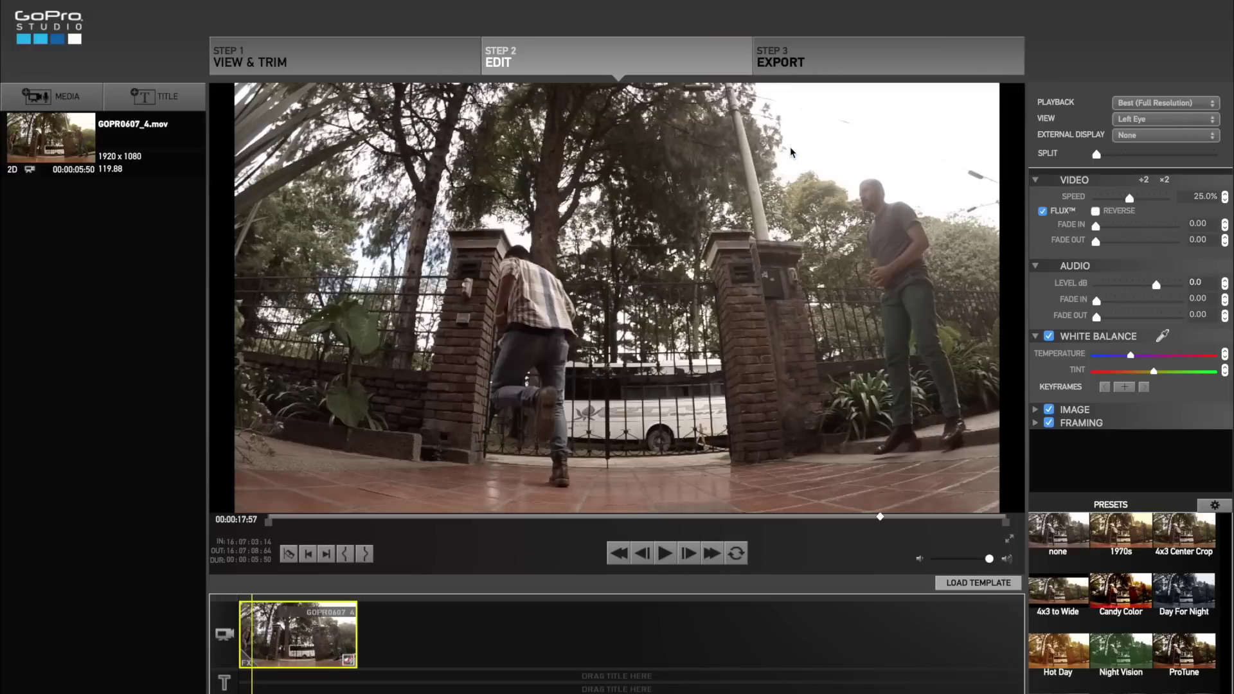